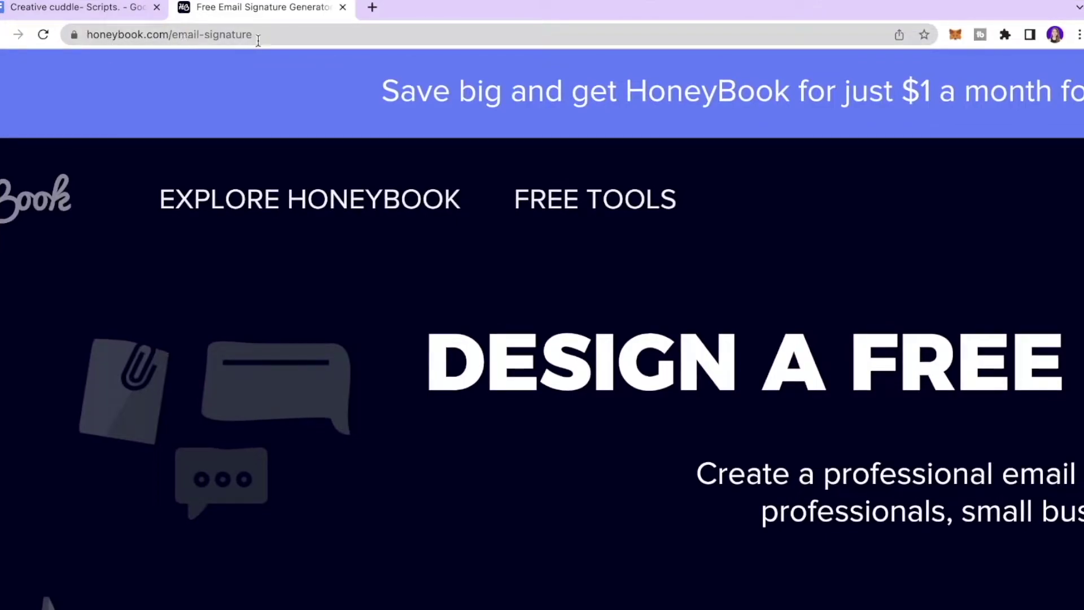
Bring the INFO tab form and its sample signature preview into view
mouse_move(237, 200)
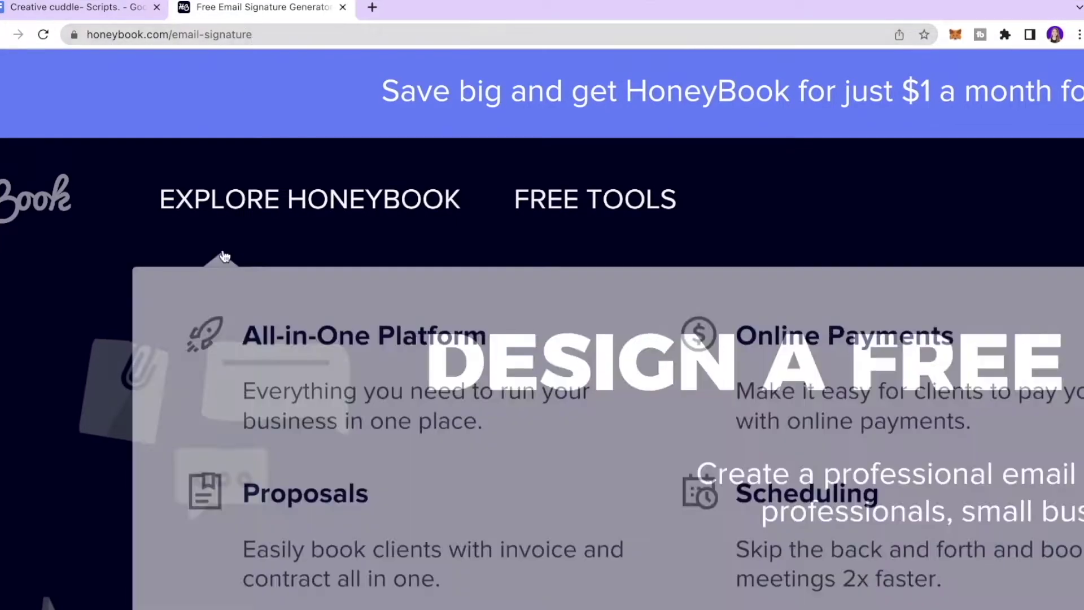
Upload Woo Upwork File Collection (4).png from Downloads as the signature's logo image
scroll(158, 262, down, 5)
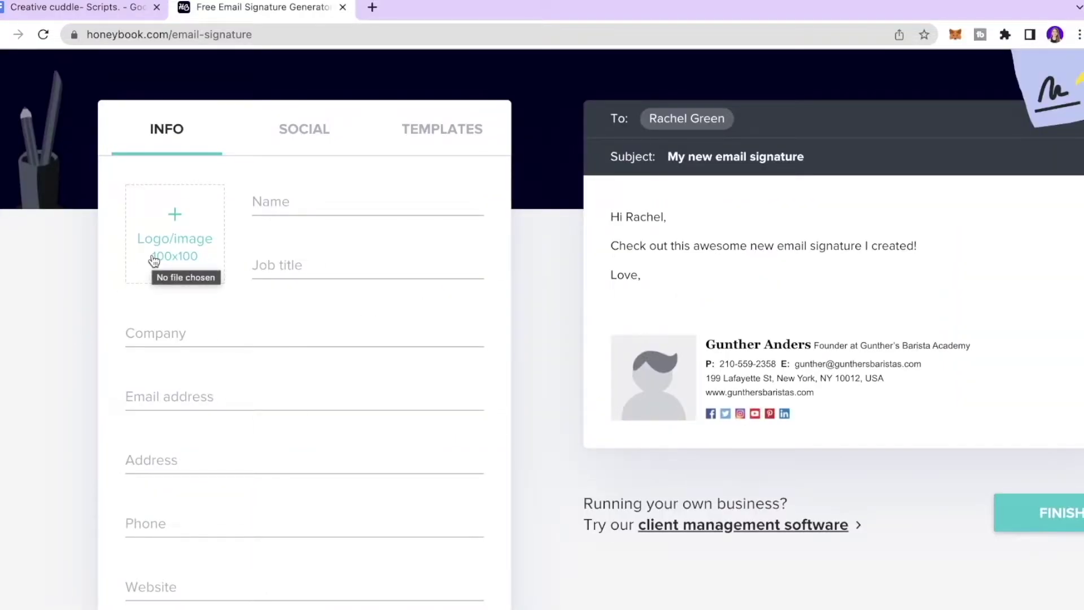
click(153, 261)
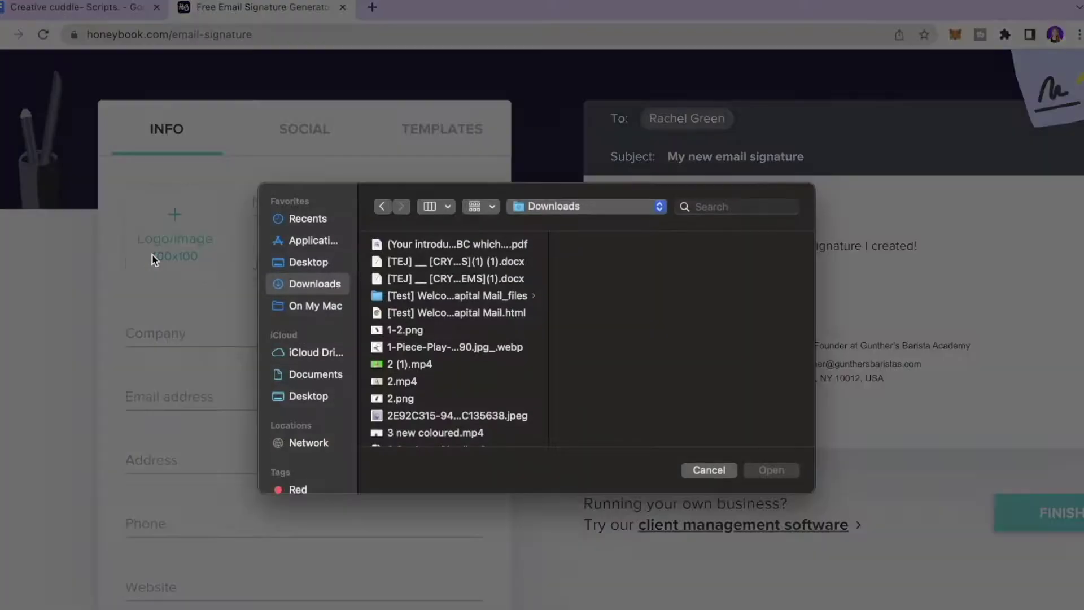
scroll(452, 339, down, 15)
click(452, 301)
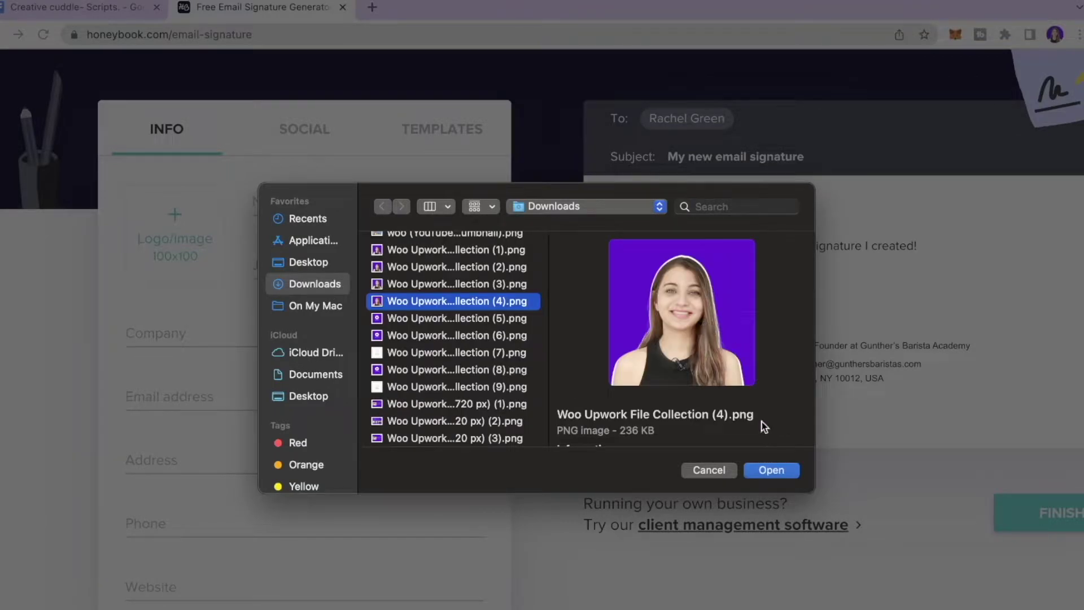
click(771, 470)
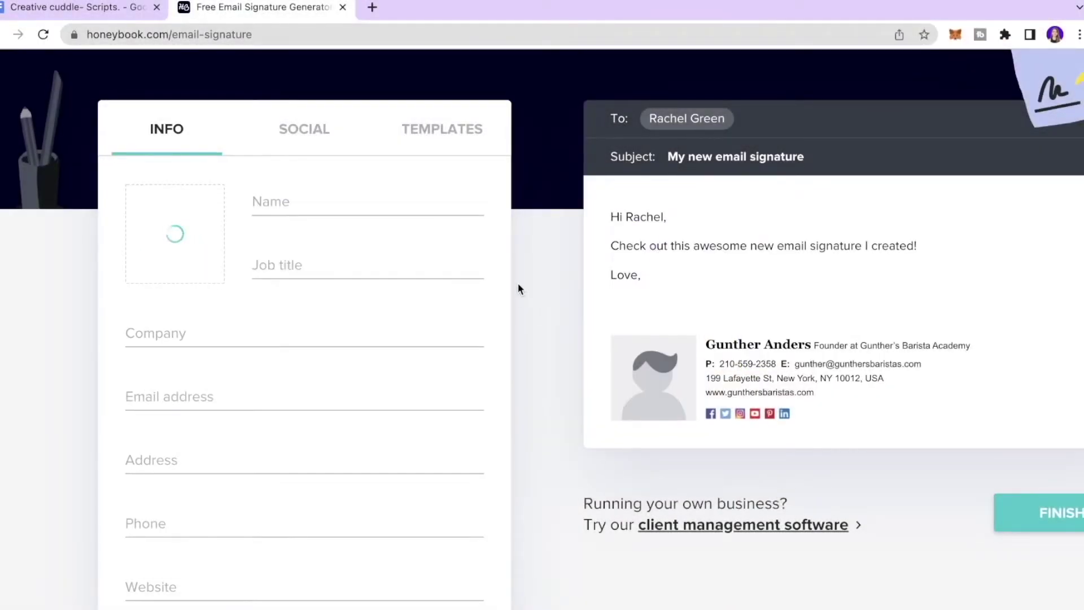
Enter the signer's name, job title 'YouTuber' and company 'YouTube'
click(362, 236)
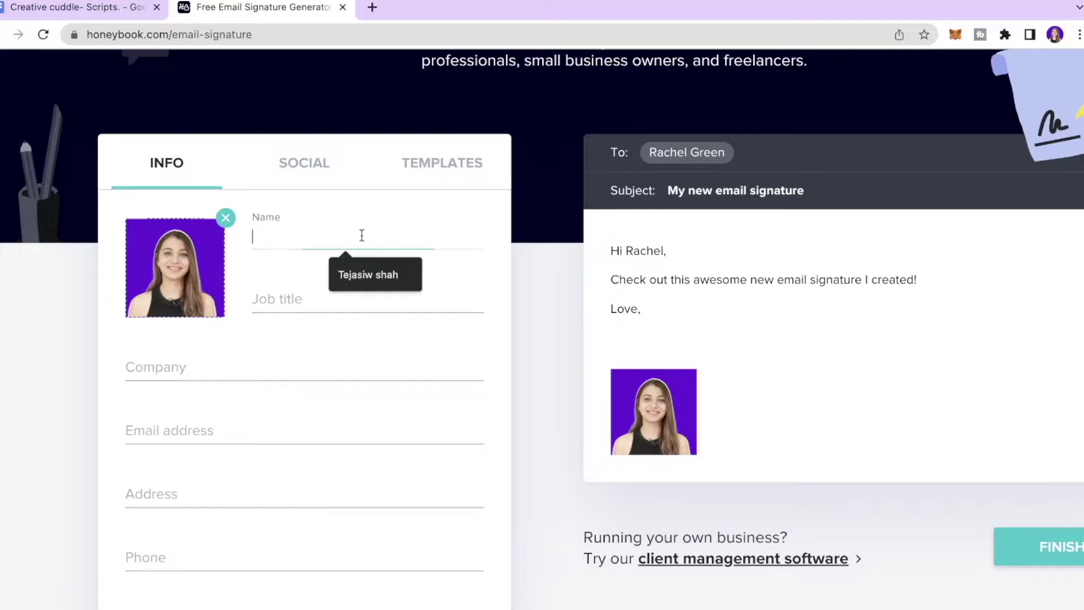
text(Tej S)
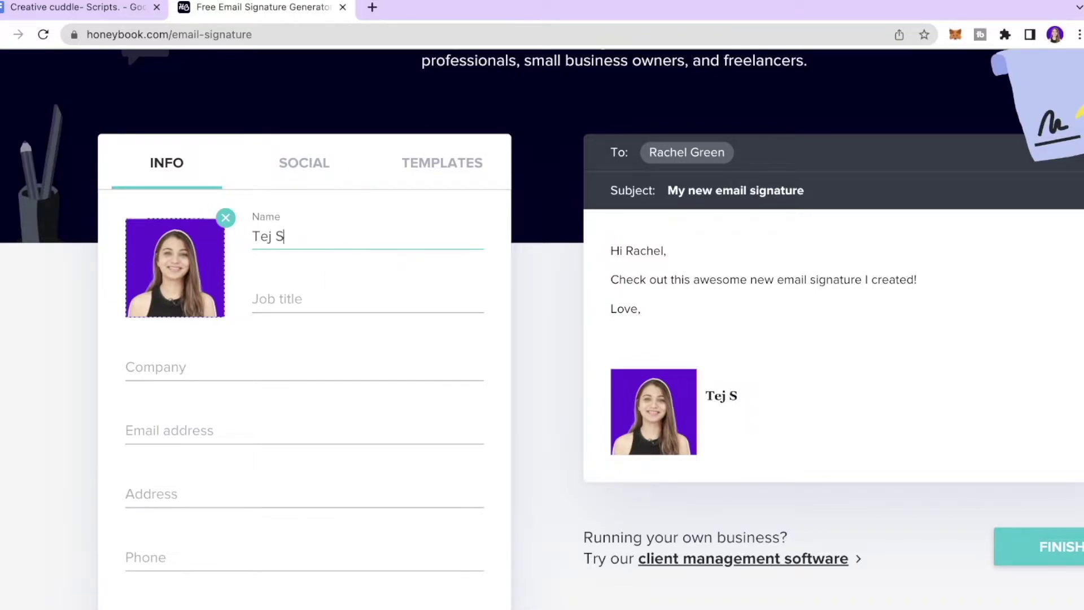
click(347, 294)
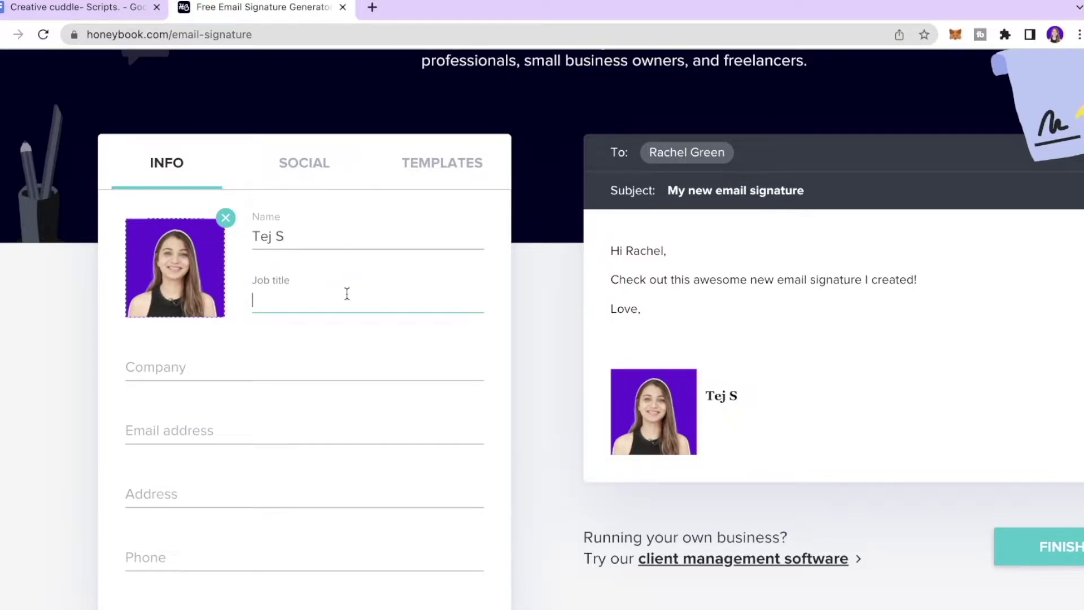
text(YouTuber)
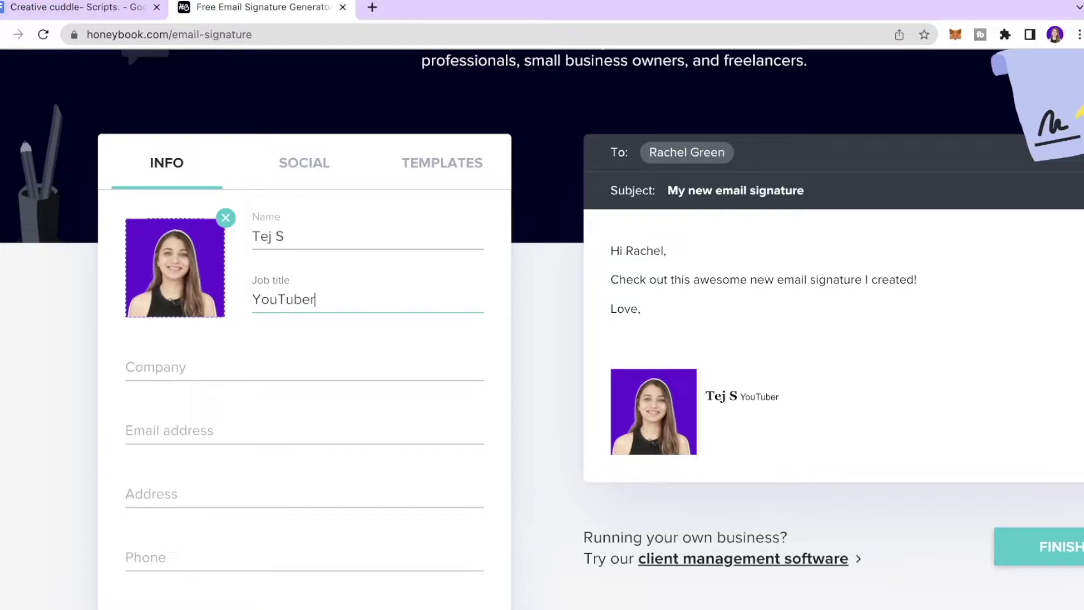
scroll(331, 346, down, 1)
click(307, 351)
text(Y)
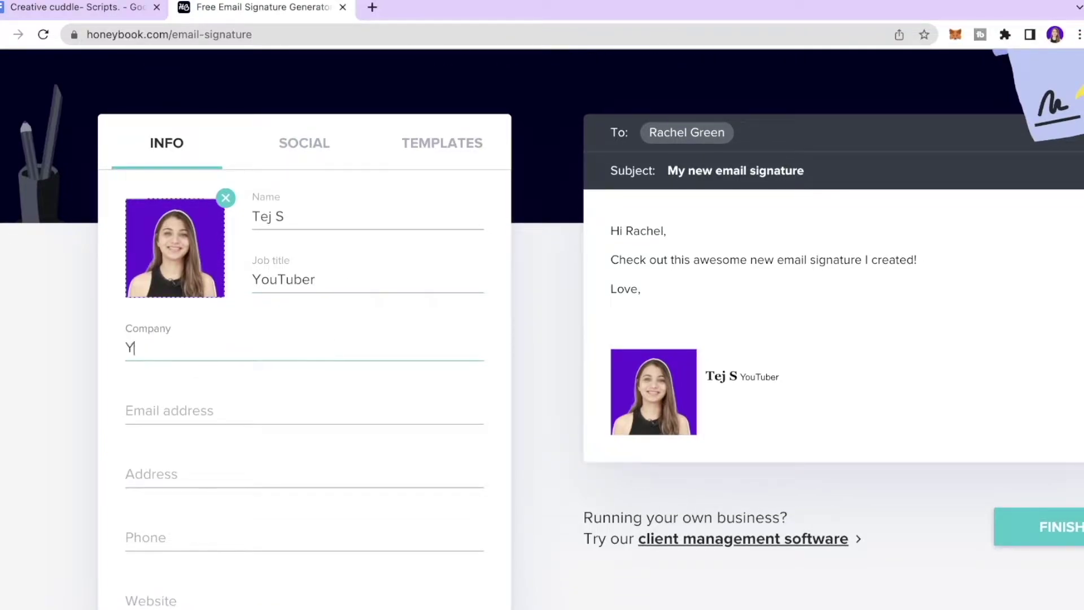
text(ouTube)
Fill in the signer's email address, street address and phone number
click(307, 413)
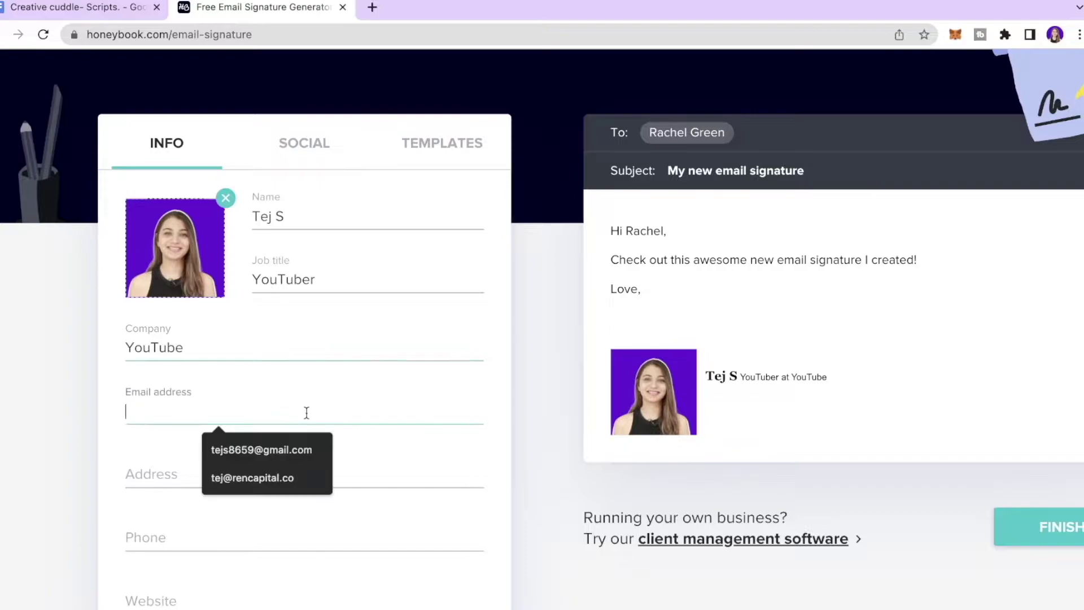
text(xyz.c)
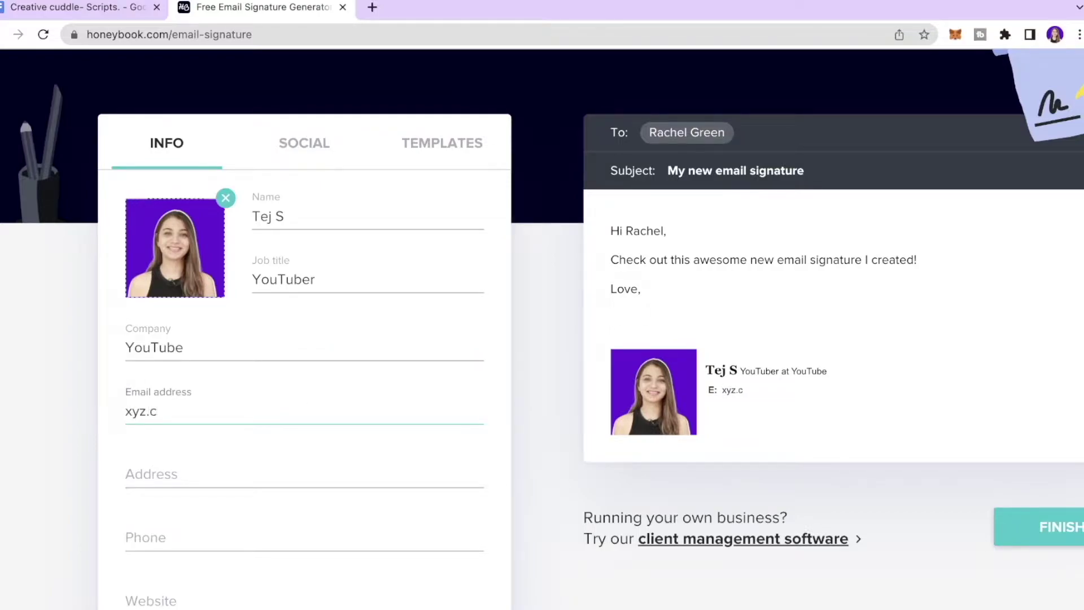
key(BackSpace)
key(BackSpace)
text(@gmail.com)
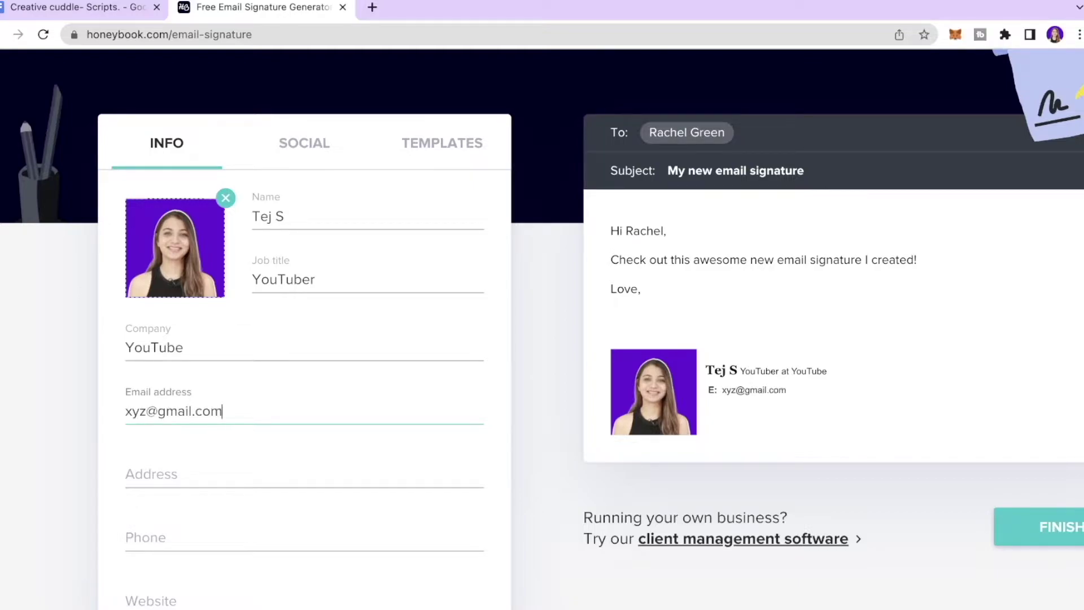
click(266, 464)
scroll(268, 464, down, 1)
click(262, 416)
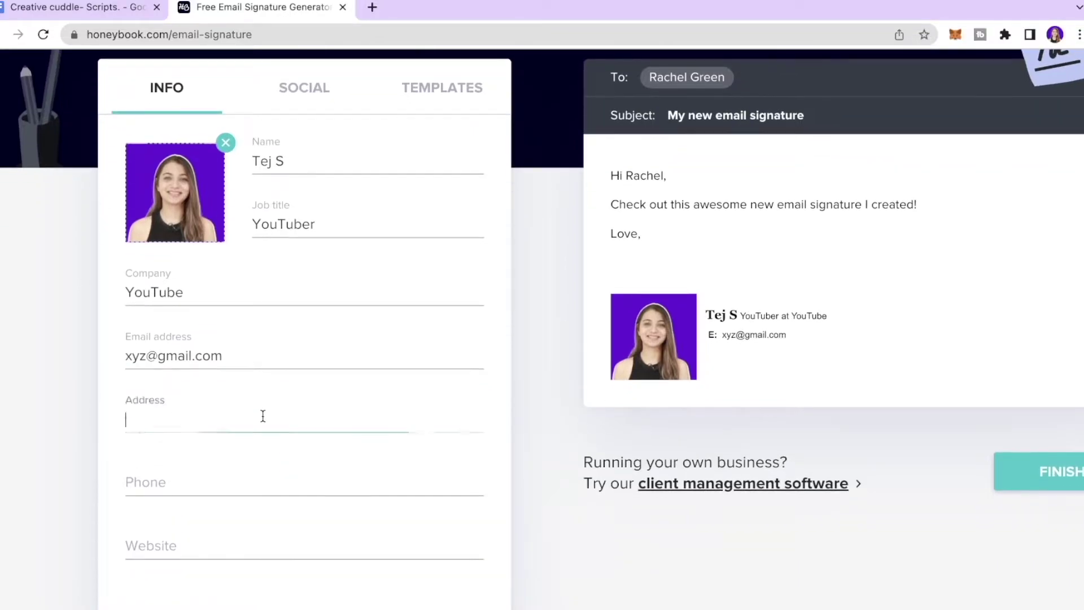
text(123,)
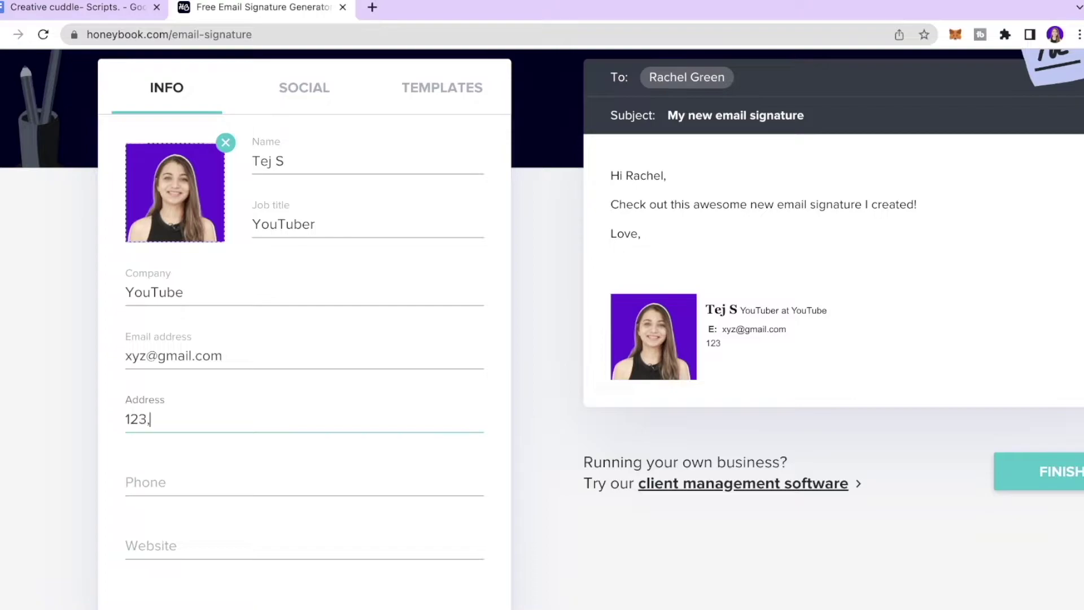
key(BackSpace)
key(BackSpace)
text(Richard Street)
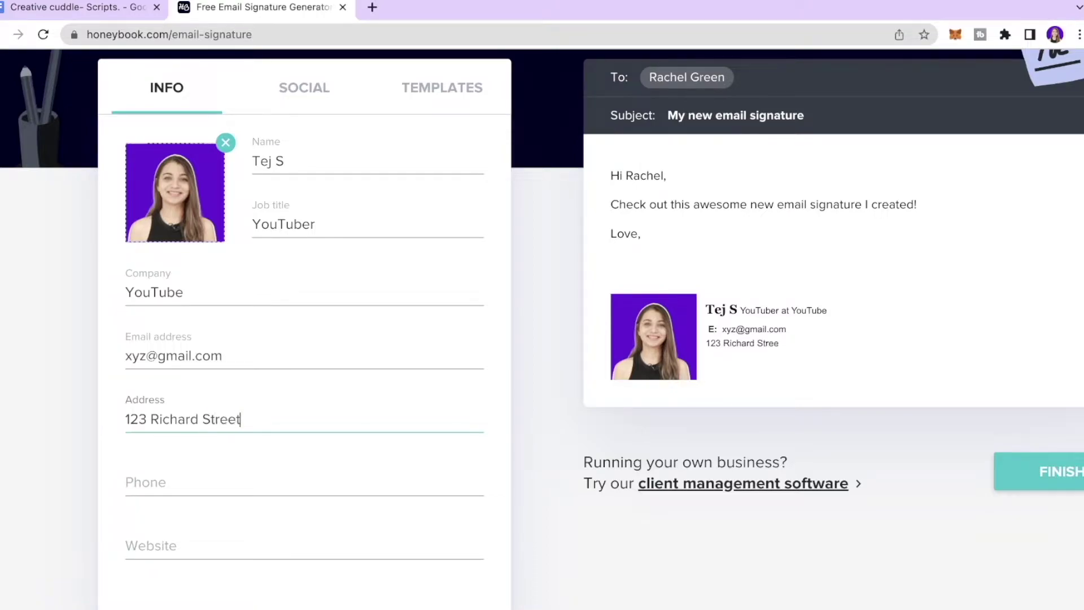
click(249, 482)
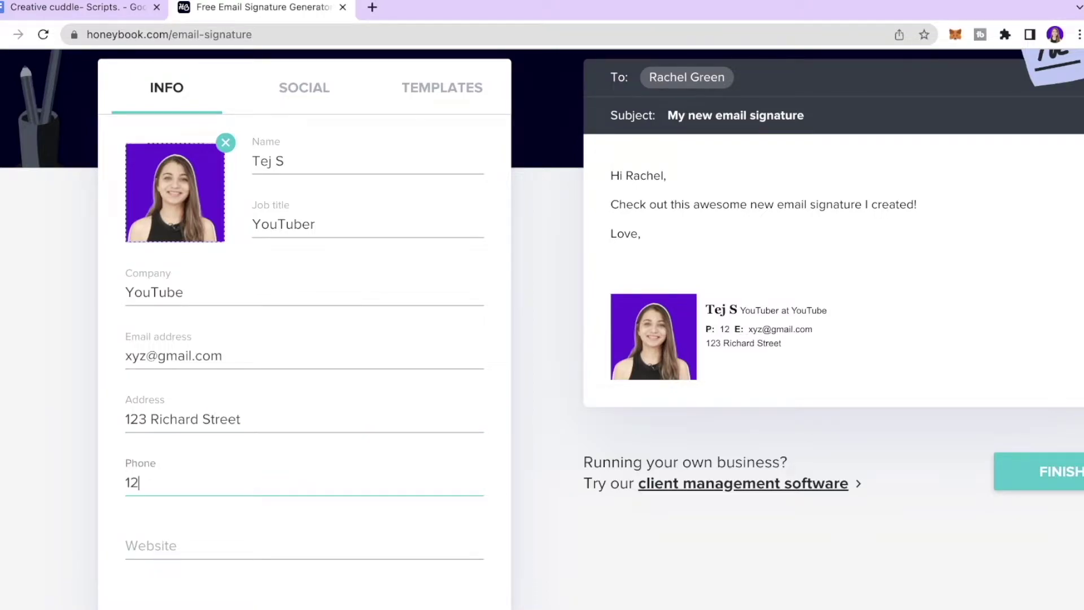
click(285, 551)
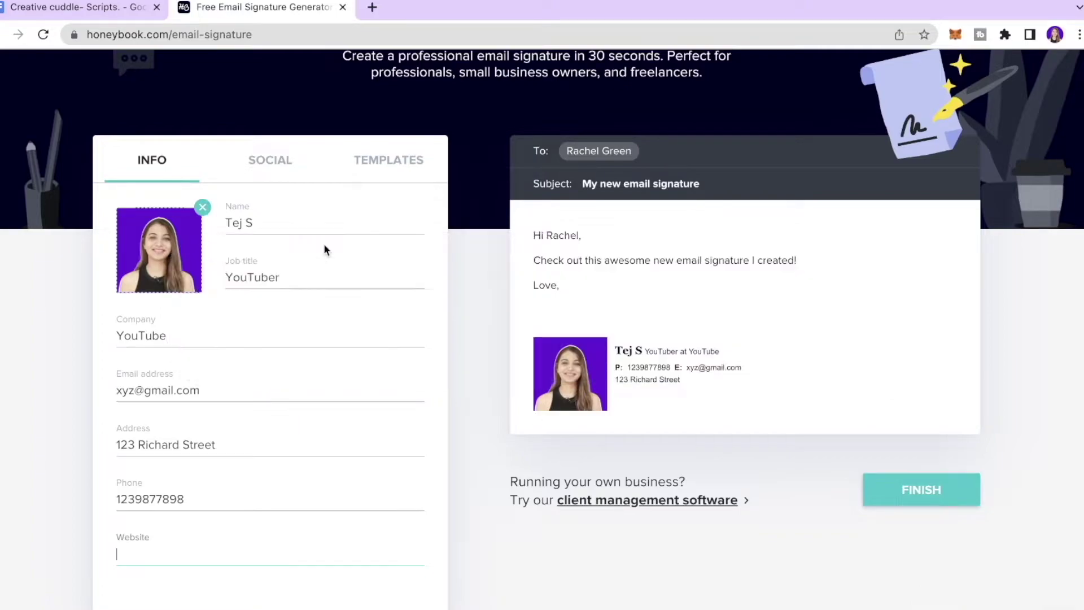
click(269, 168)
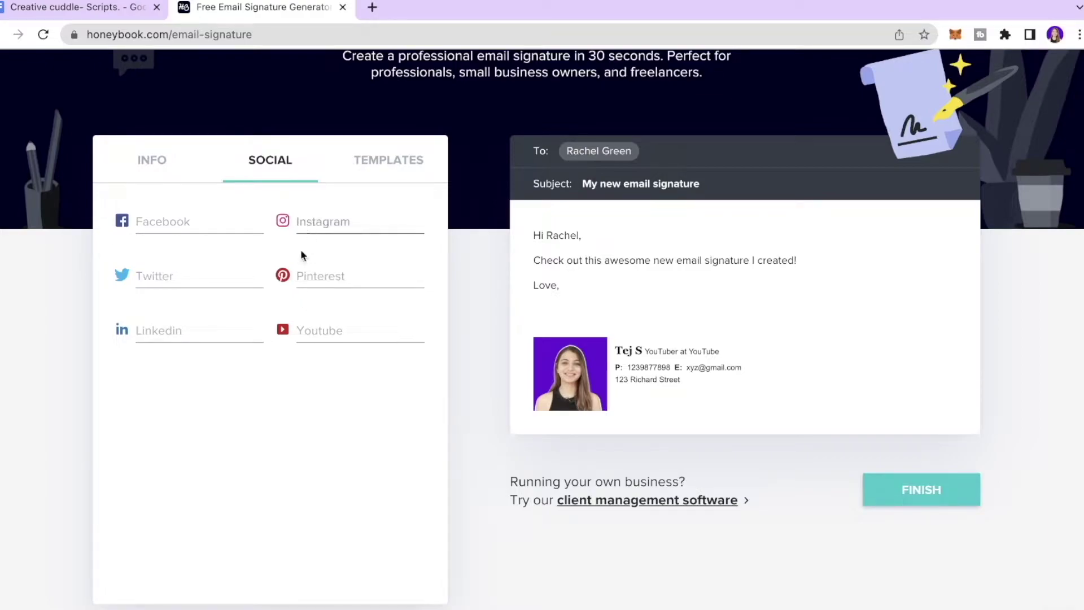
Paste the YouTube and Instagram profile URLs into the social link fields
click(327, 336)
text(https://www.youtube.com)
click(296, 422)
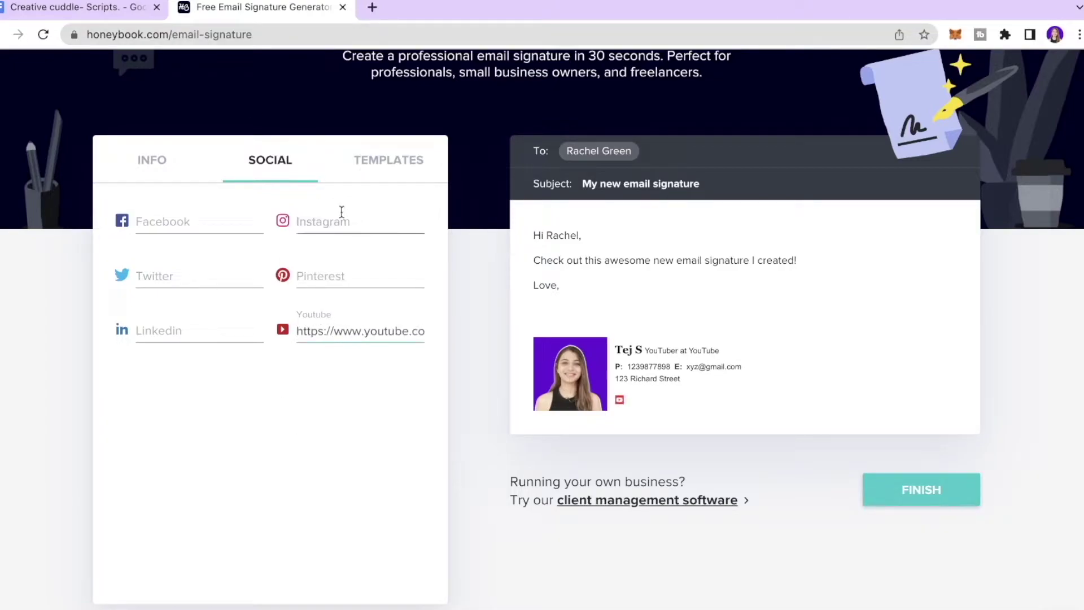
click(387, 223)
text(https://www.instagram.com/?hl=en)
click(356, 424)
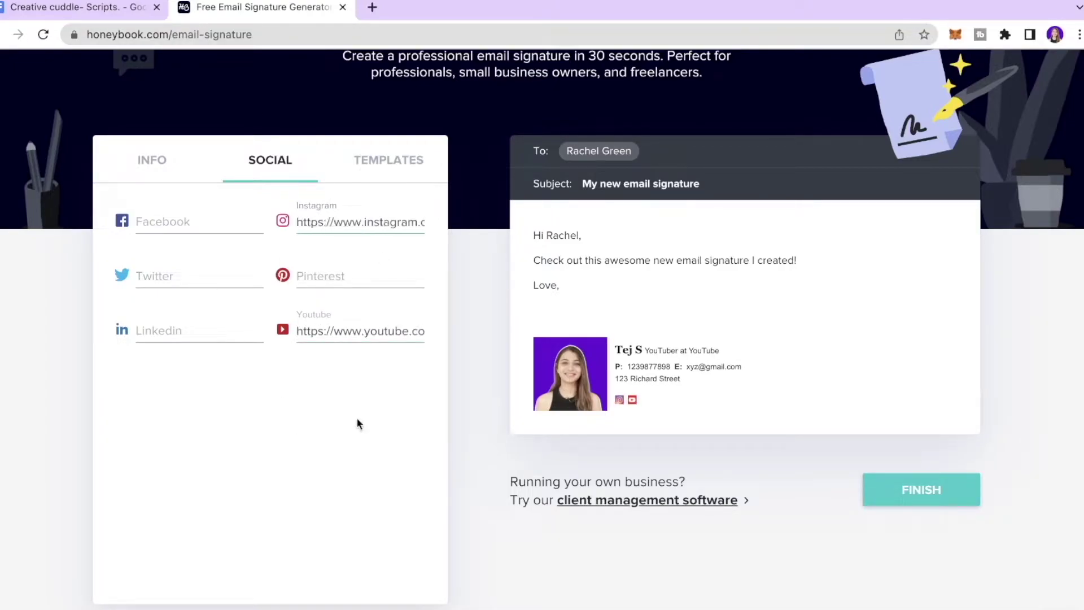
click(411, 159)
Preview the signature in the Modern, Classic and Cute templates
scroll(383, 213, down, 1)
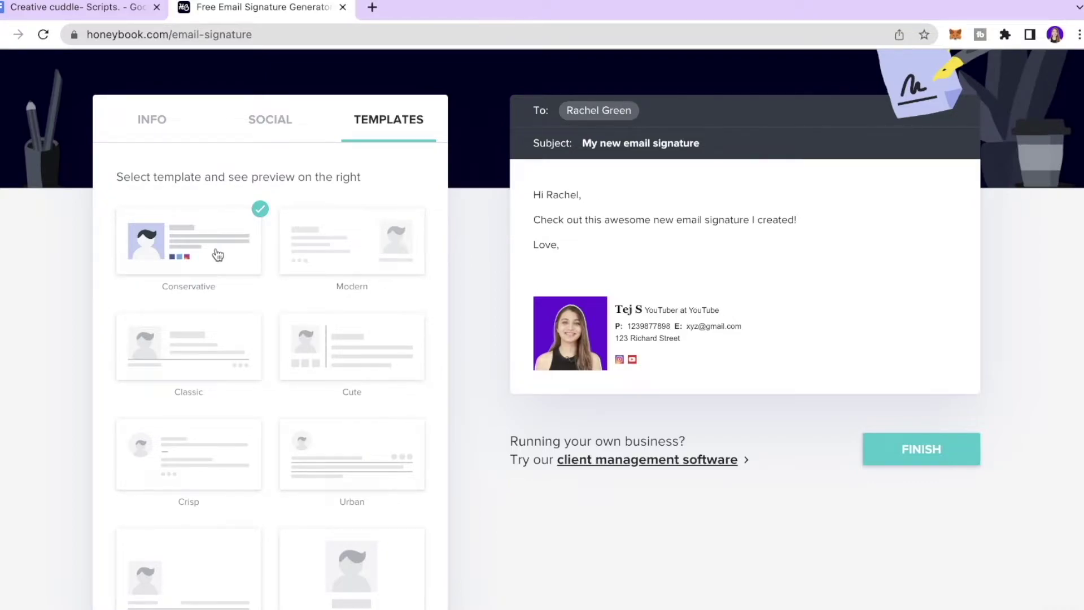
scroll(218, 250, down, 1)
click(305, 229)
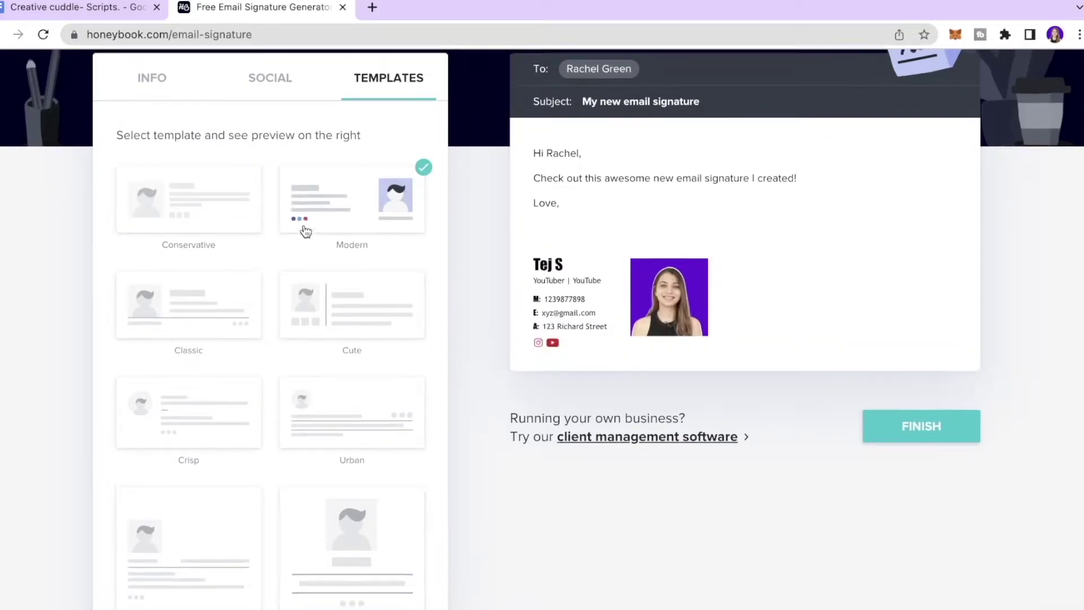
click(161, 337)
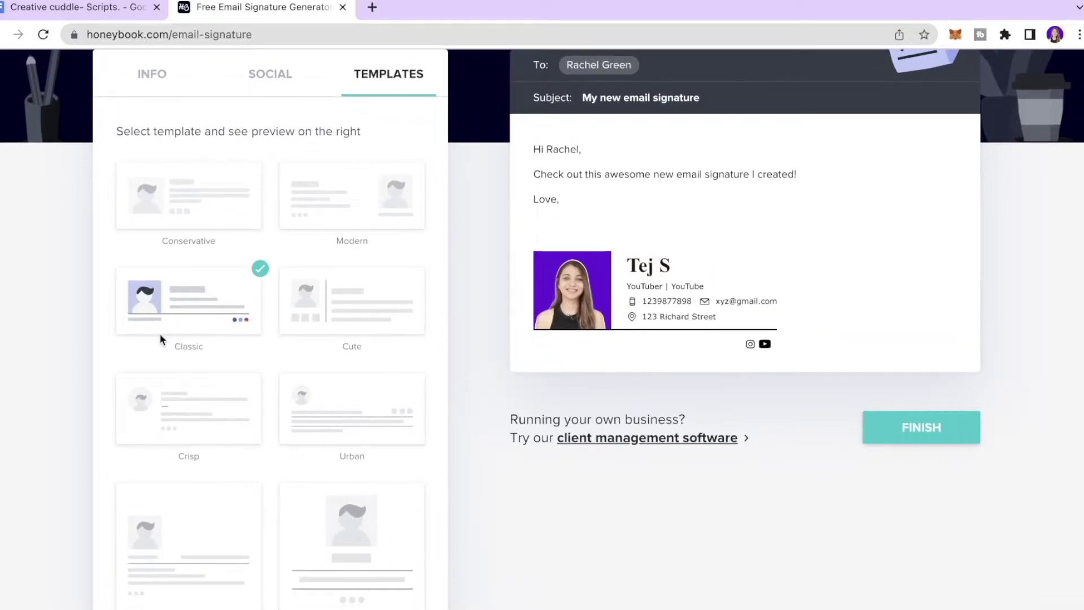
click(398, 301)
Try the Crisp and Romantic templates, then settle on Classic
scroll(398, 301, down, 1)
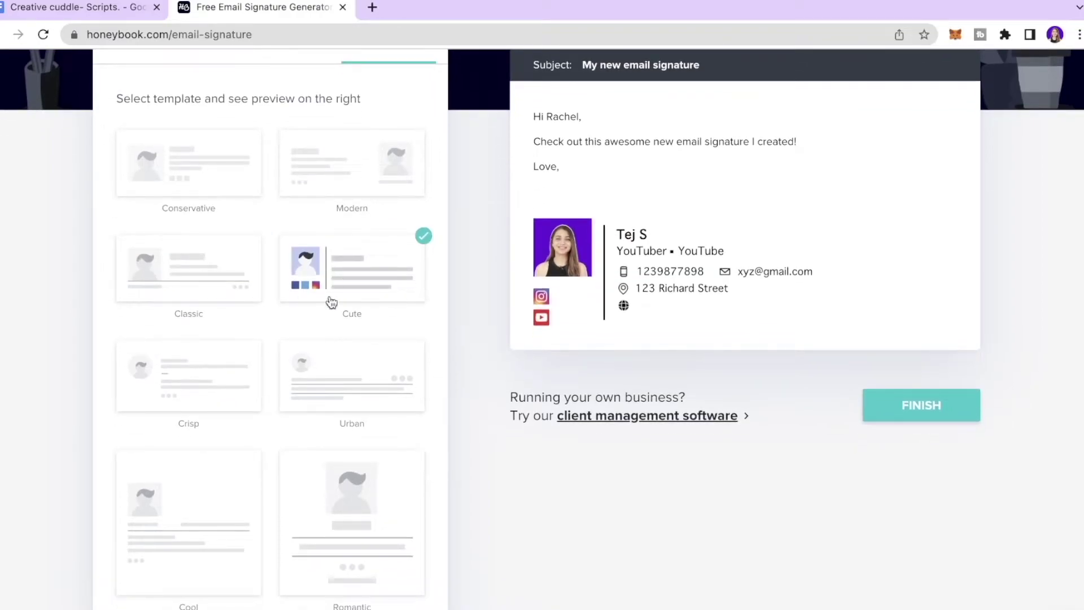
click(207, 370)
scroll(207, 370, up, 1)
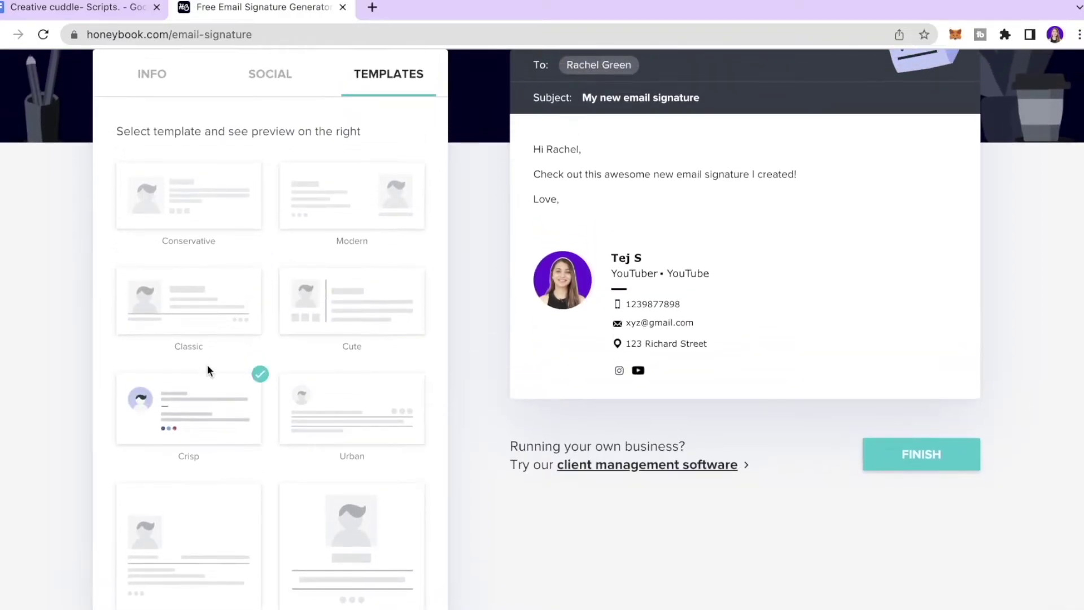
scroll(331, 399, down, 1)
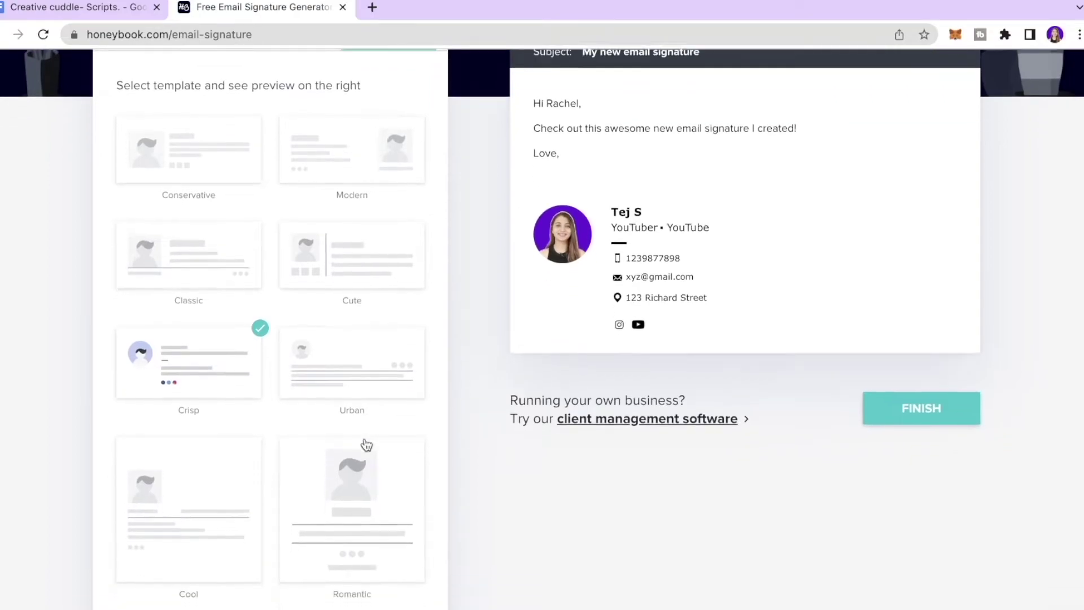
click(336, 453)
scroll(333, 455, up, 1)
scroll(333, 449, up, 1)
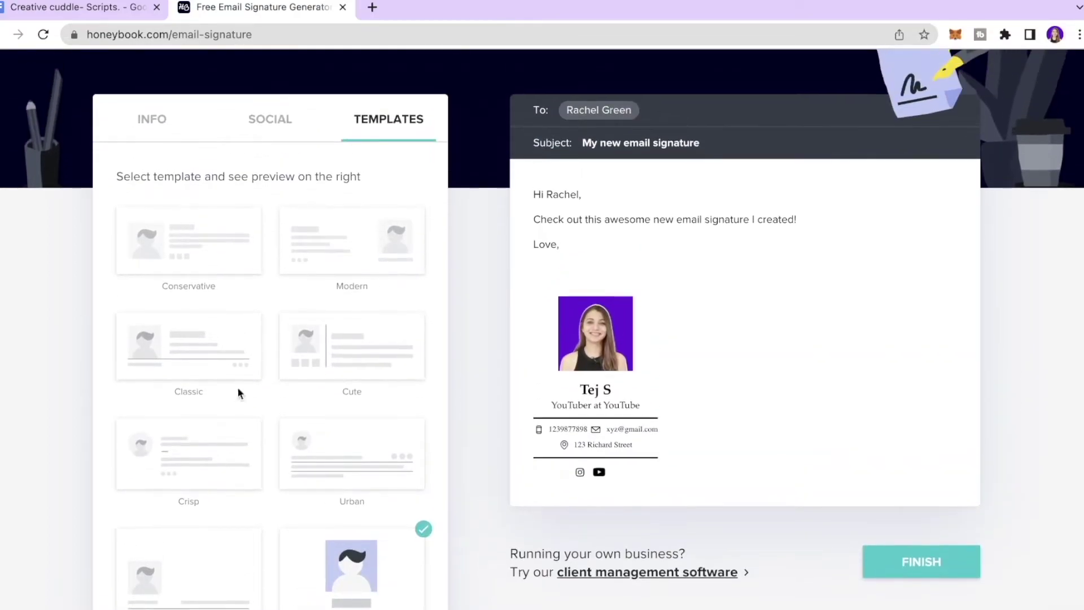
click(189, 364)
scroll(188, 363, down, 1)
scroll(242, 356, up, 1)
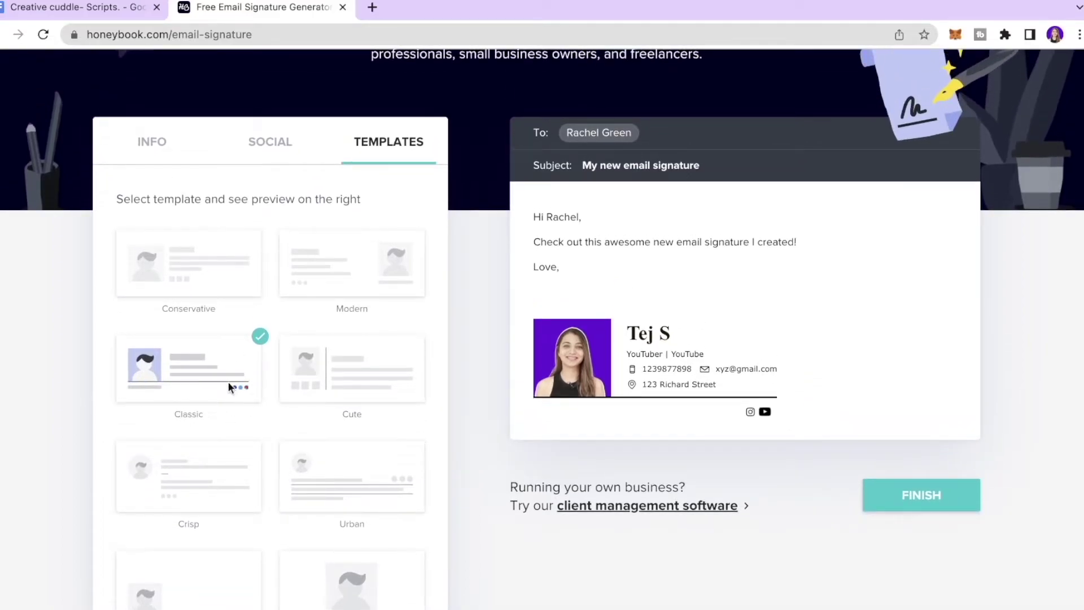
click(921, 495)
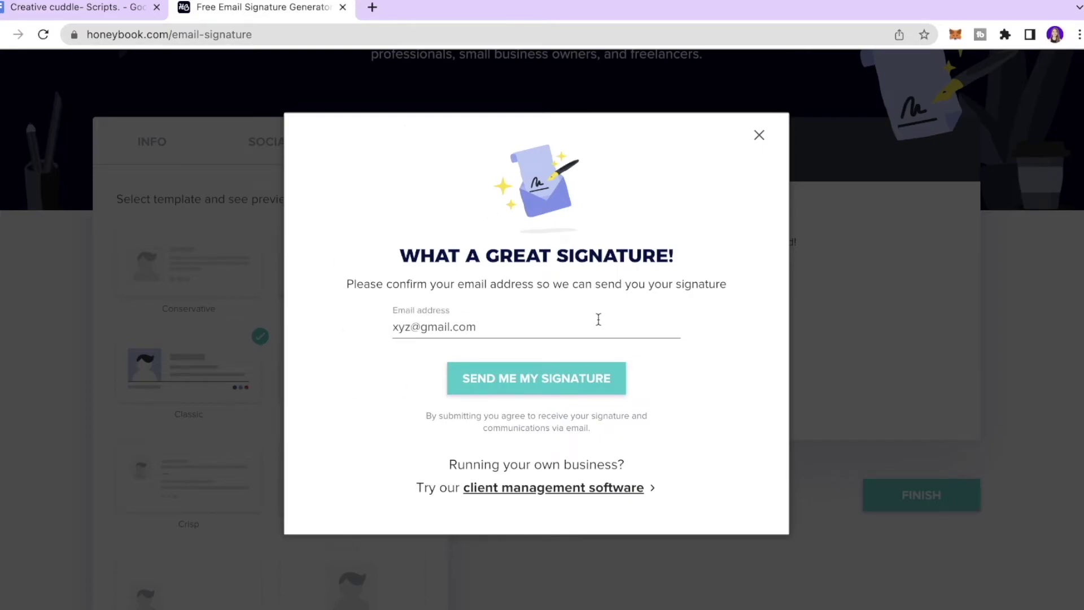
Enter your own email address and request the finished signature by email
click(598, 320)
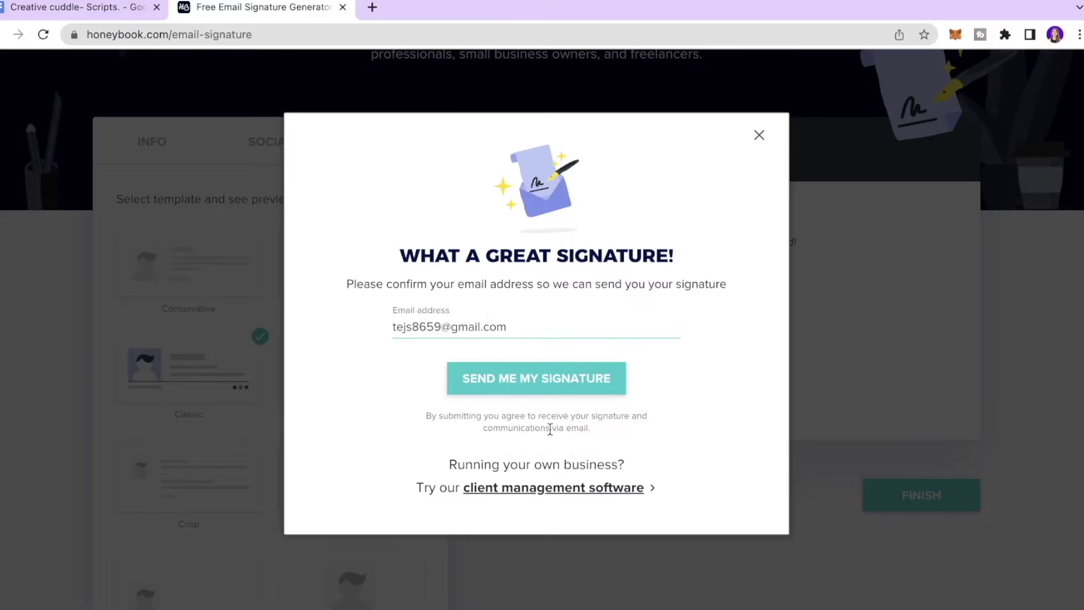
click(567, 394)
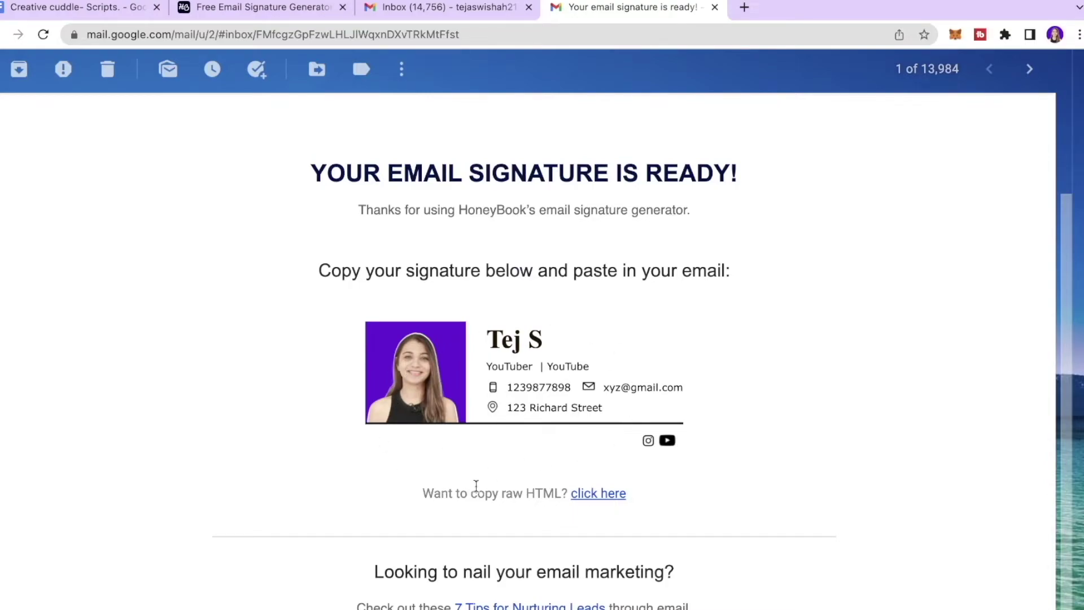
Open the signature's raw HTML viewer from the email's 'click here' link in a new tab
click(598, 493)
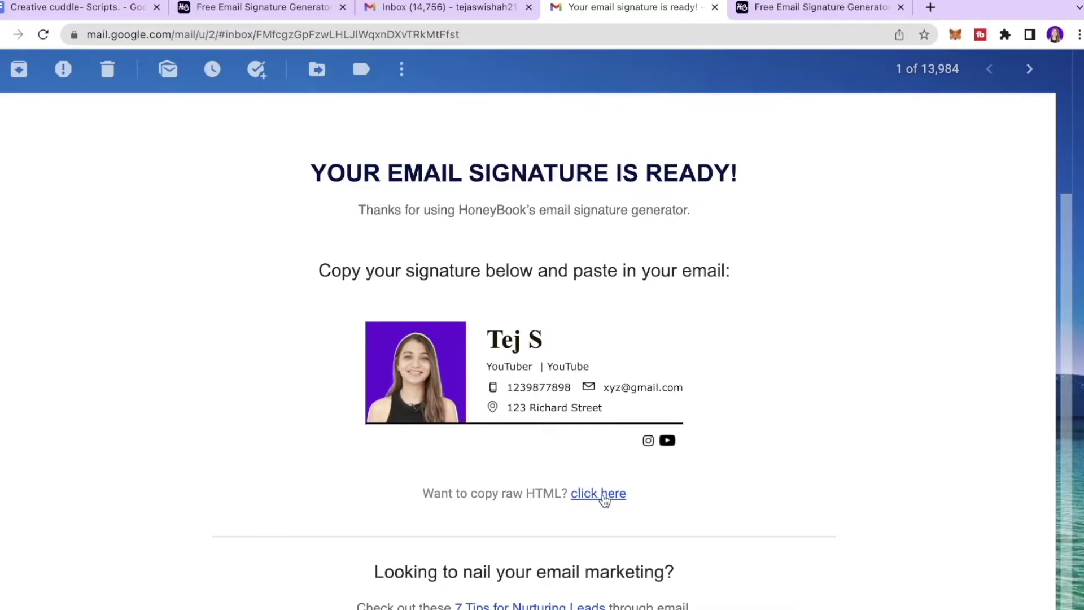
click(773, 5)
Copy the rendered Classic signature from the HTML viewer and return to Gmail
scroll(502, 246, up, 5)
scroll(503, 246, down, 3)
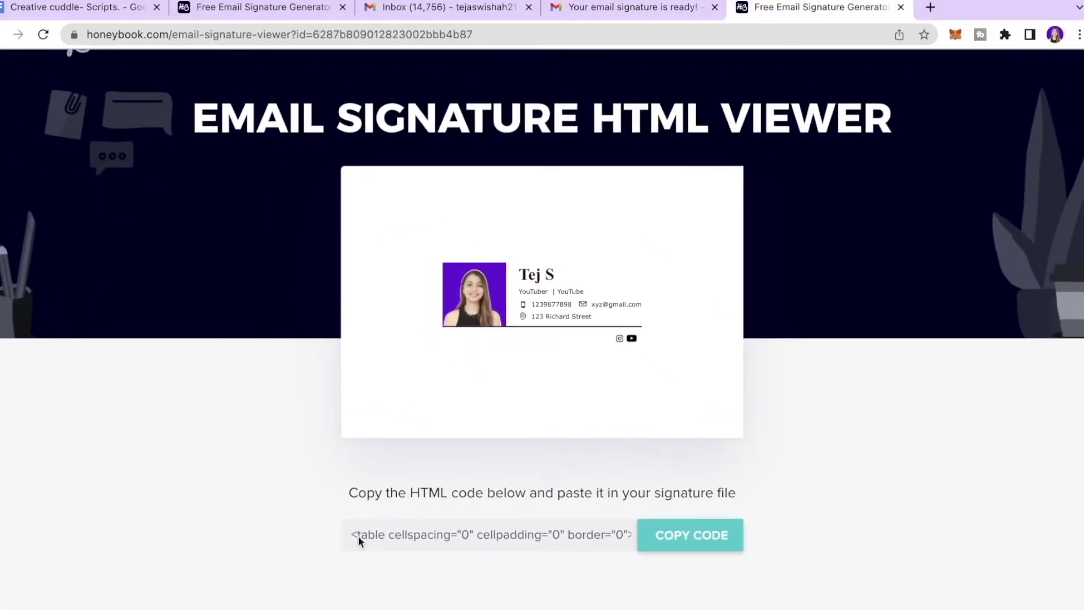
click(700, 537)
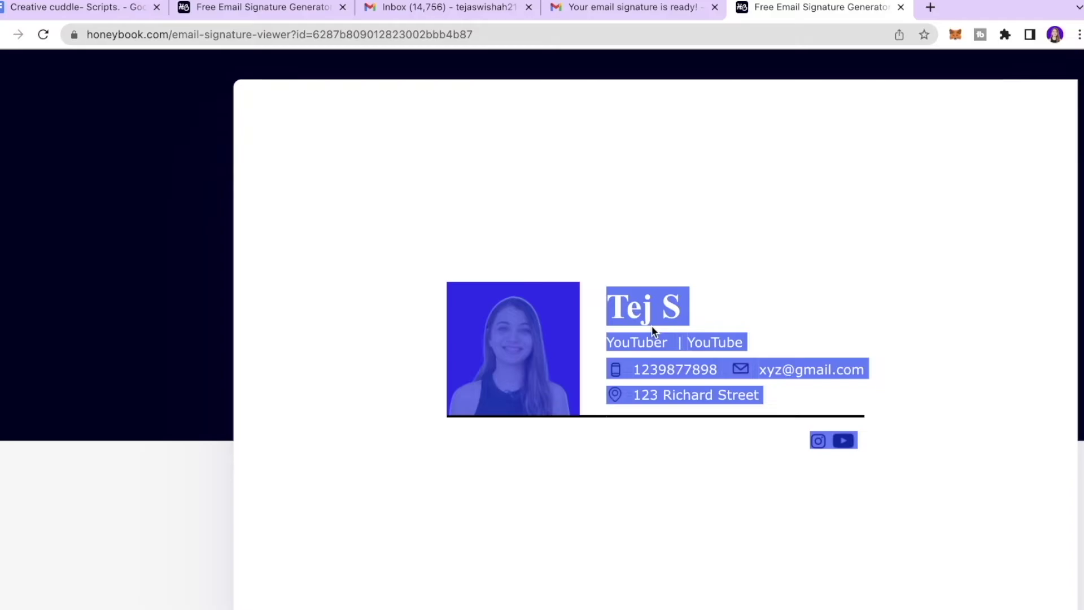
right_click(655, 310)
click(675, 345)
click(632, 7)
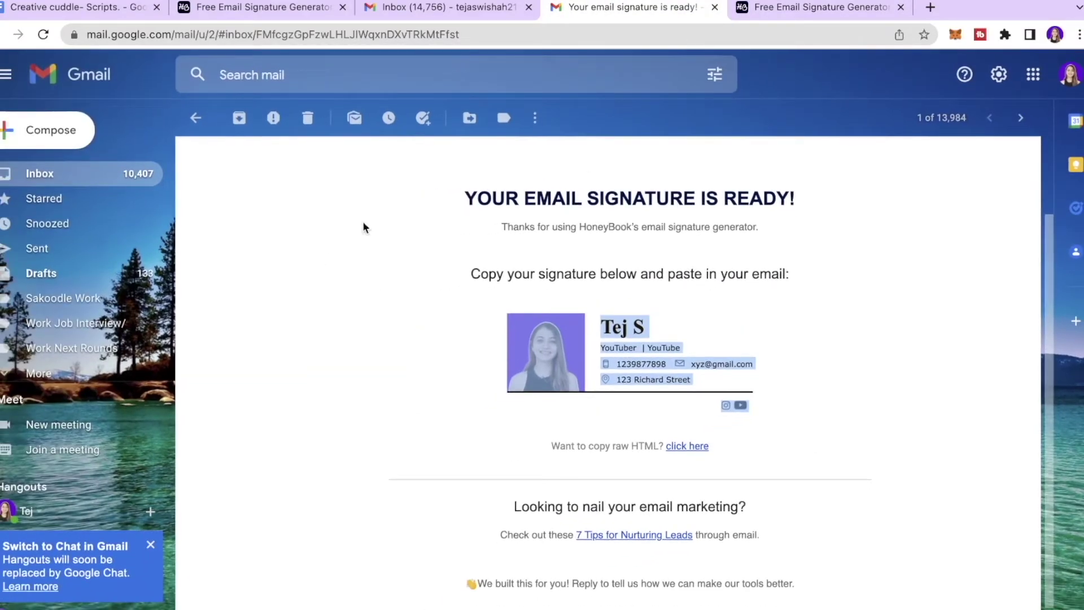
Go to Gmail's full settings and start a new signature in the Signature section
click(1002, 78)
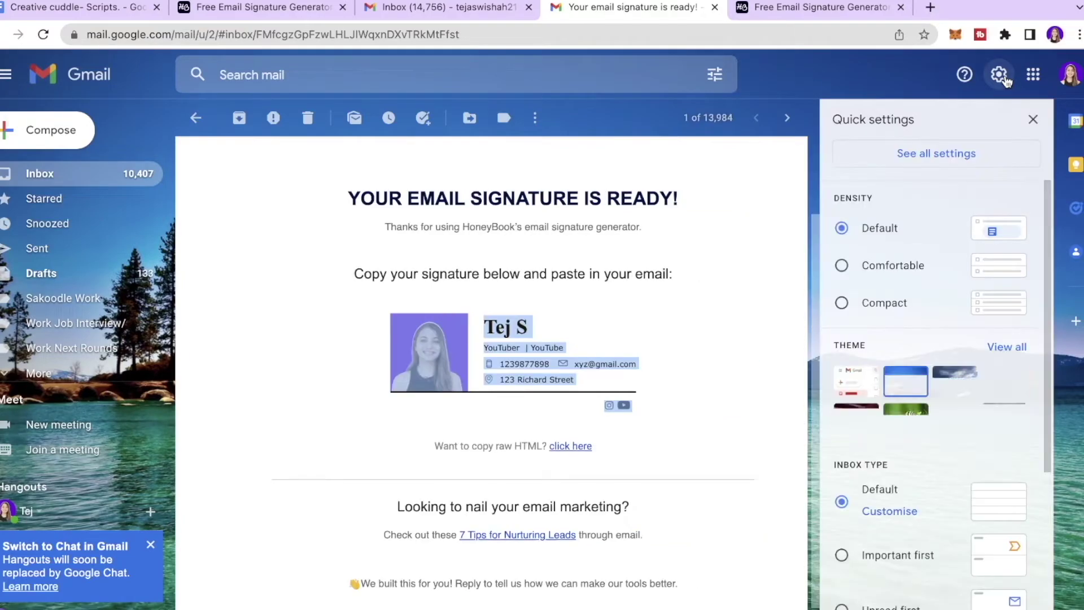
click(932, 155)
scroll(436, 411, down, 15)
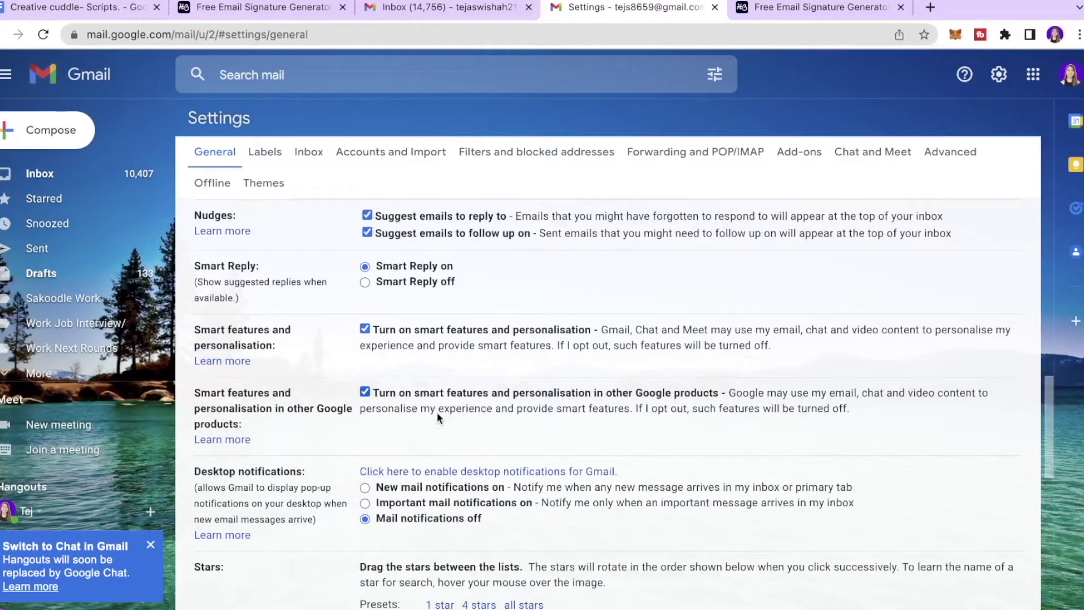
scroll(245, 460, up, 5)
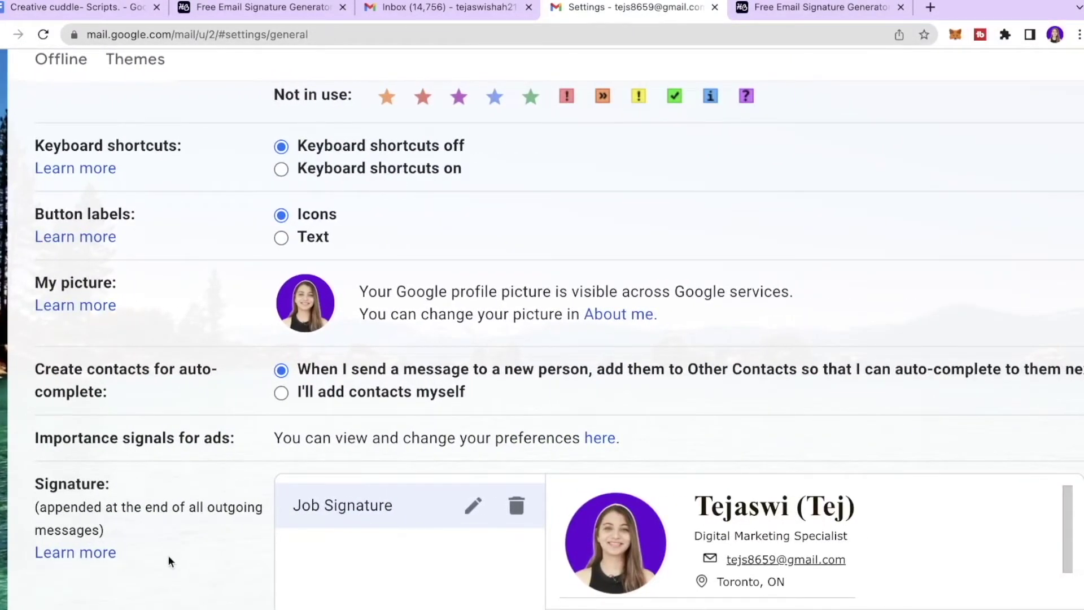
scroll(180, 557, down, 1)
scroll(344, 550, down, 3)
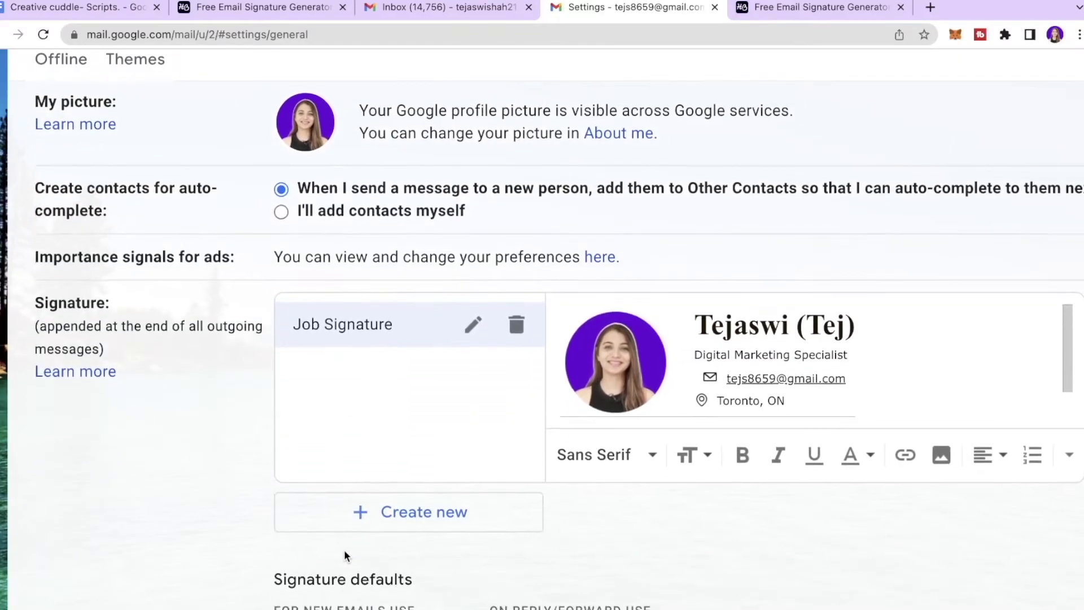
click(401, 524)
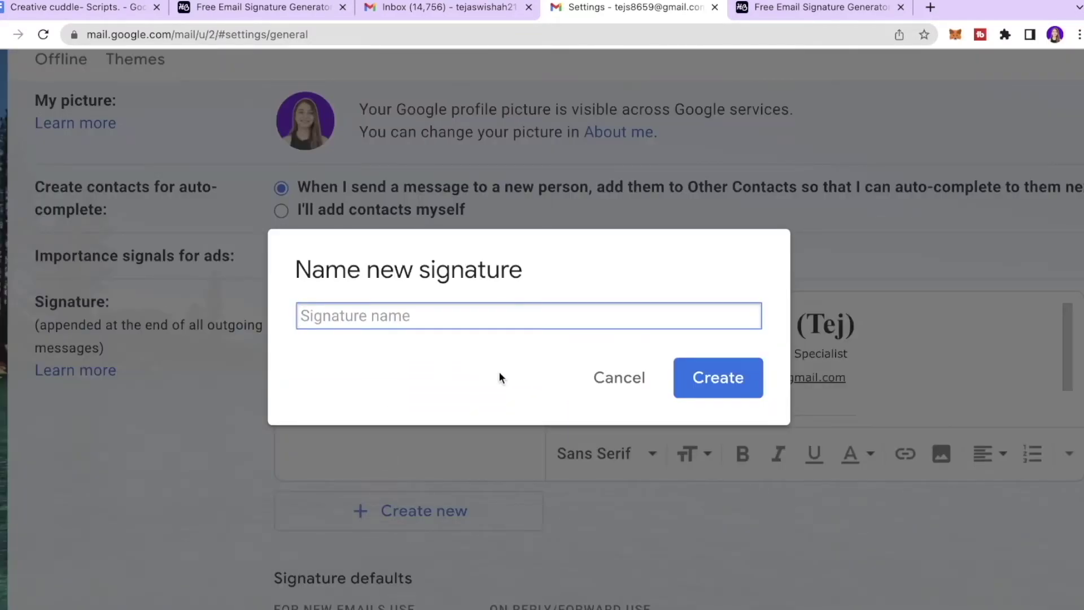
Create signature 'Sign 2', paste the HoneyBook design into it, and save changes
text(Sign 2)
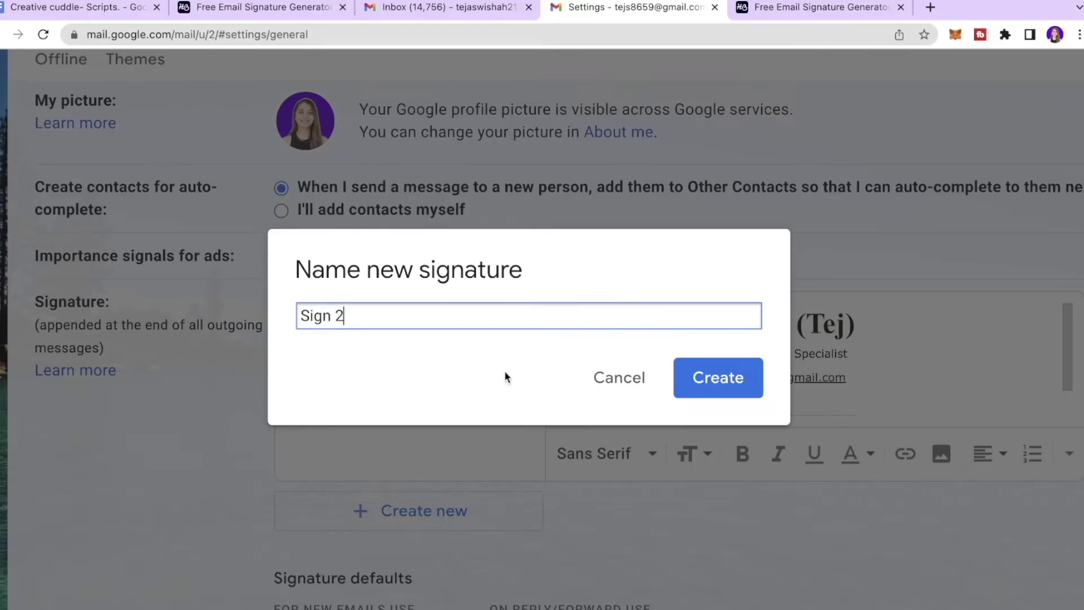
click(757, 381)
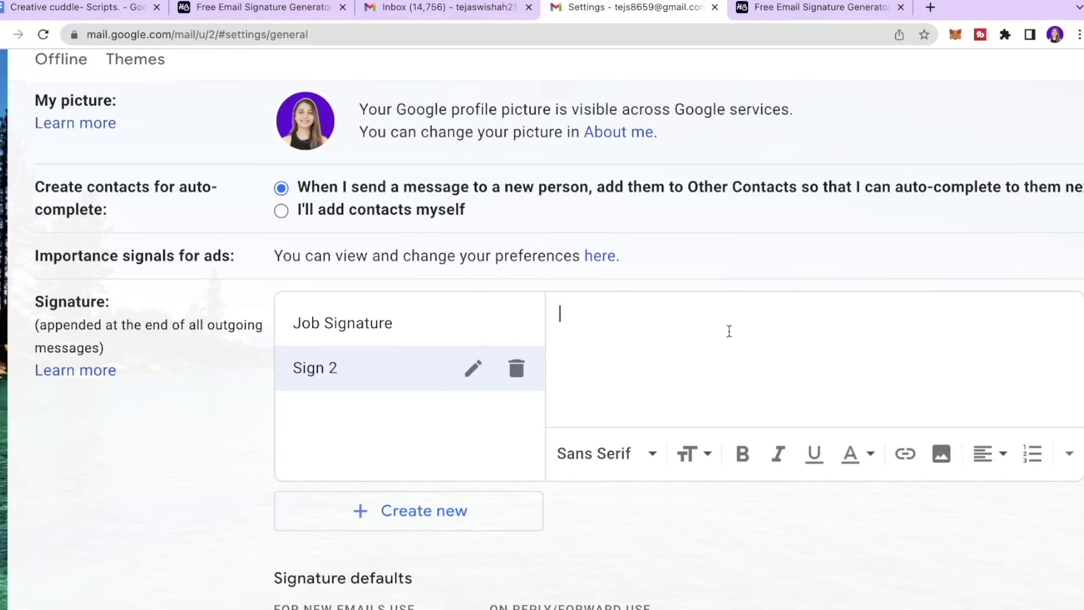
key(ctrl+v)
scroll(729, 331, up, 1)
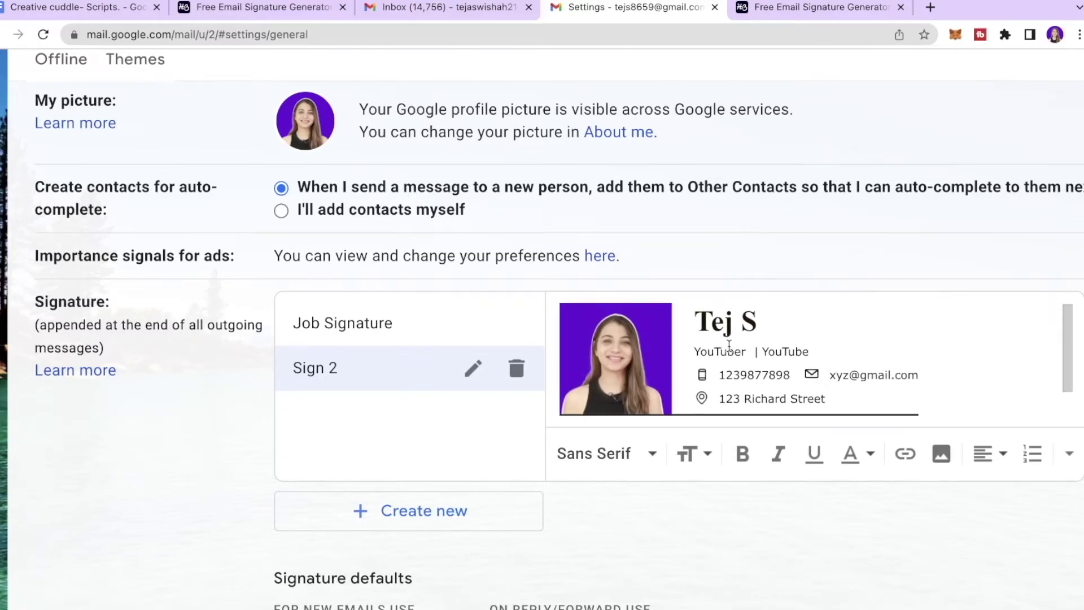
scroll(734, 355, down, 2)
key(ctrl+minus)
key(ctrl+minus)
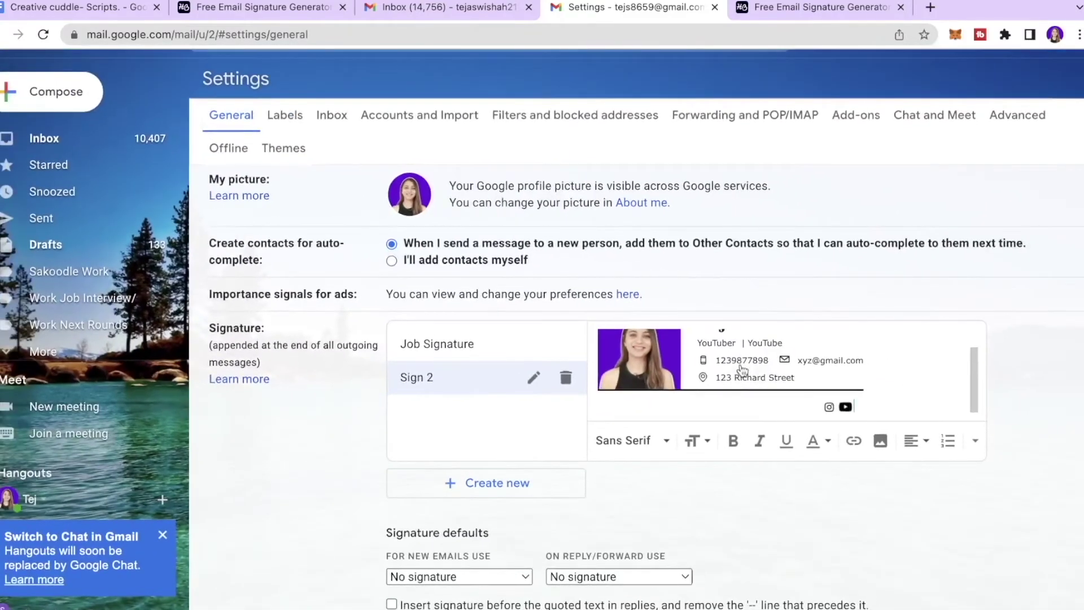
scroll(740, 358, up, 1)
scroll(615, 489, down, 8)
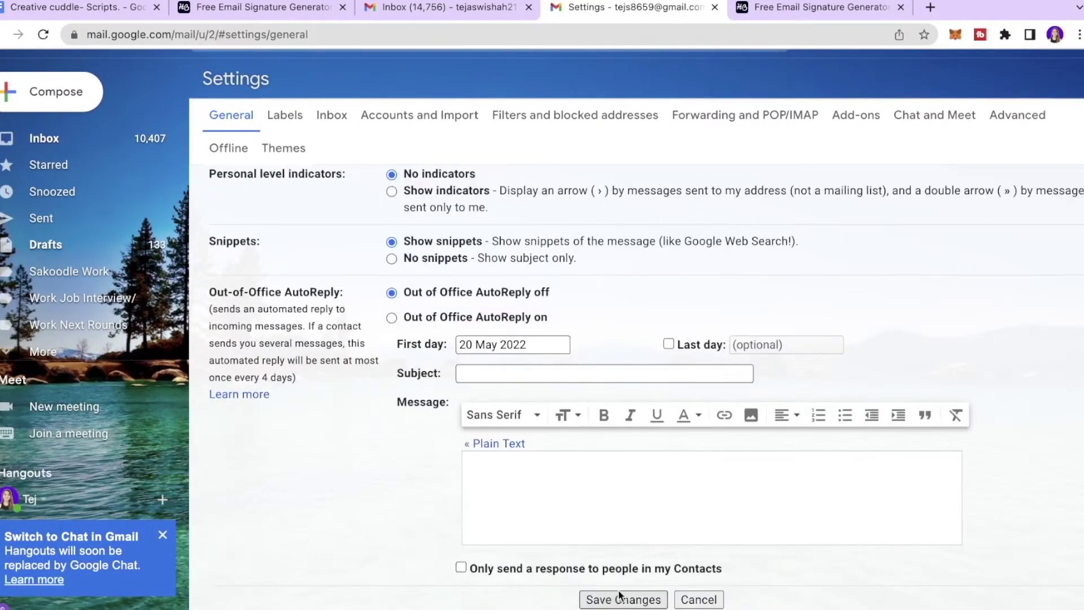
click(623, 600)
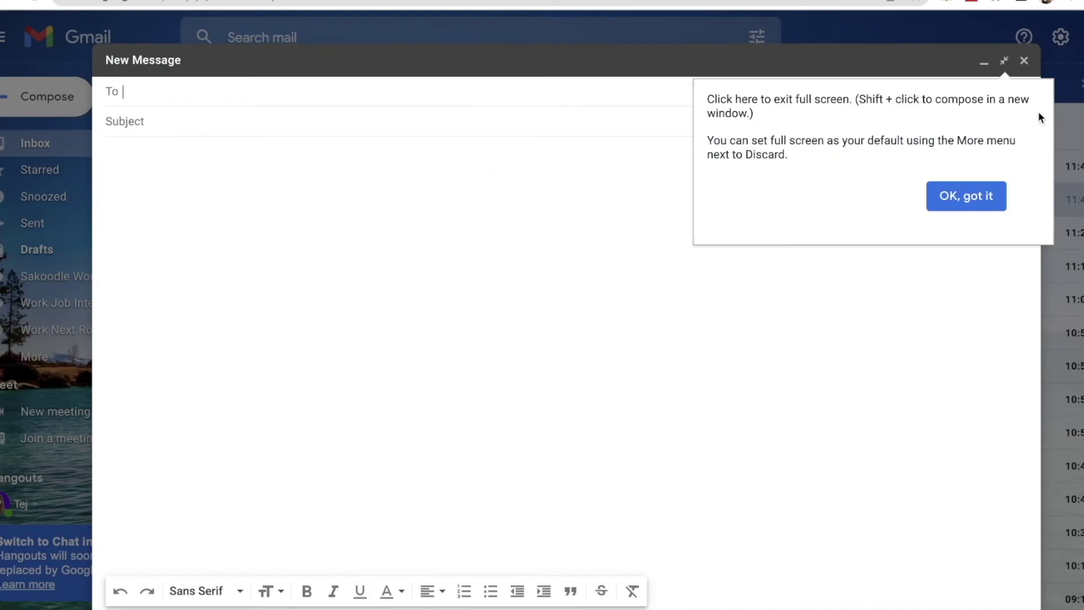
Dismiss the compose tip, type 'jfjsjfb' in the body, and insert the Job Signature below it
click(970, 199)
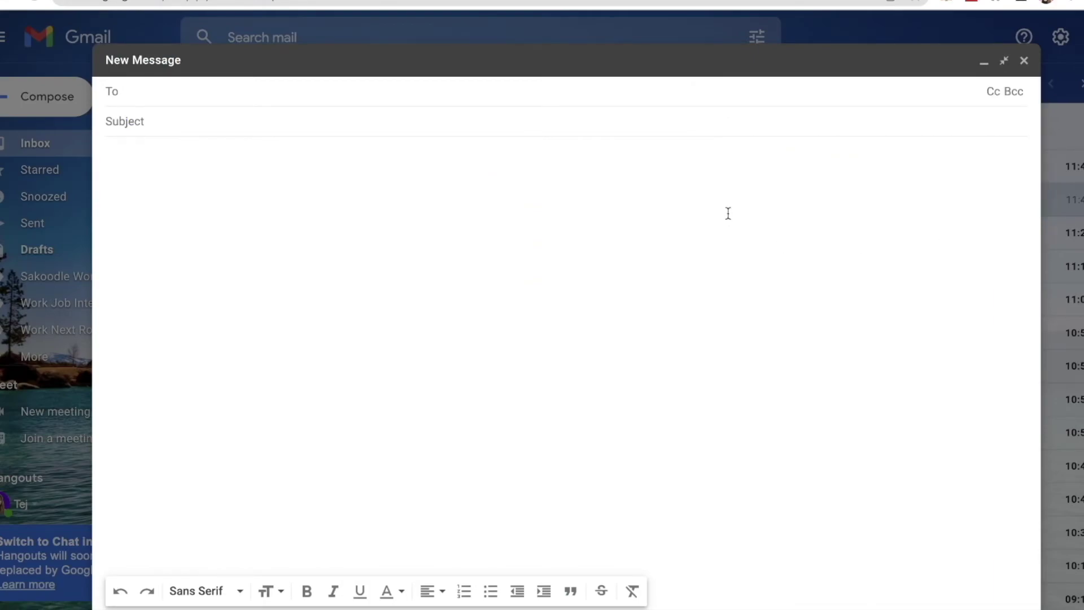
click(331, 205)
text(jfjsjfb)
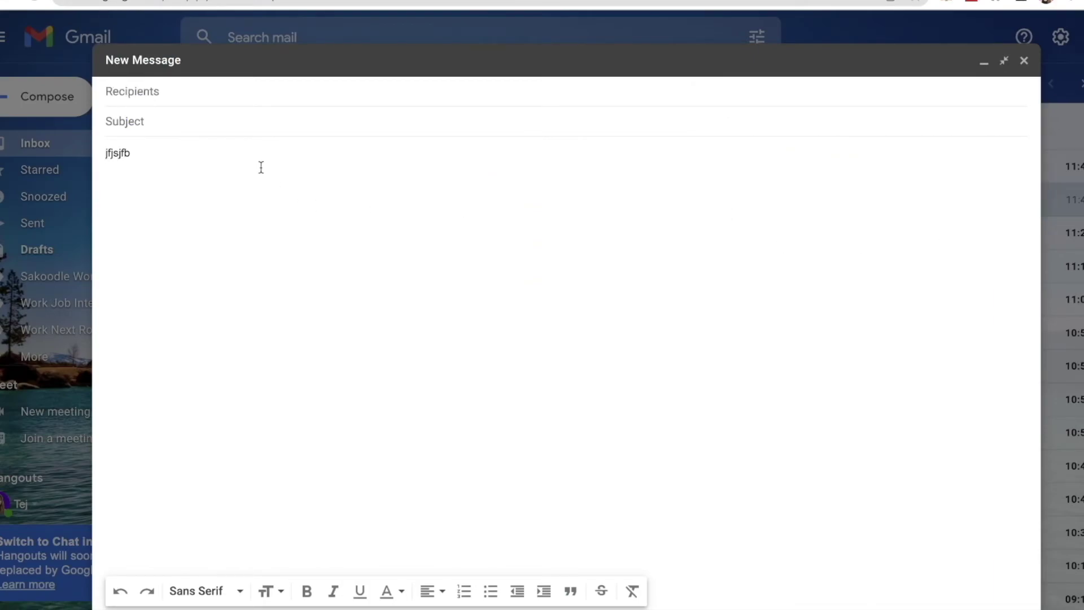
click(395, 608)
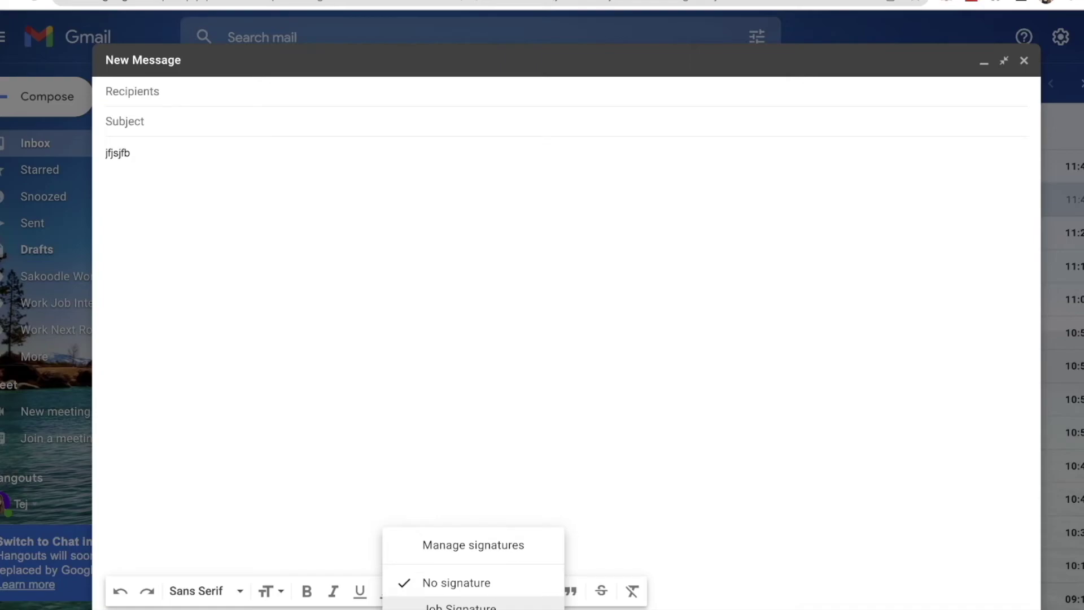
click(460, 606)
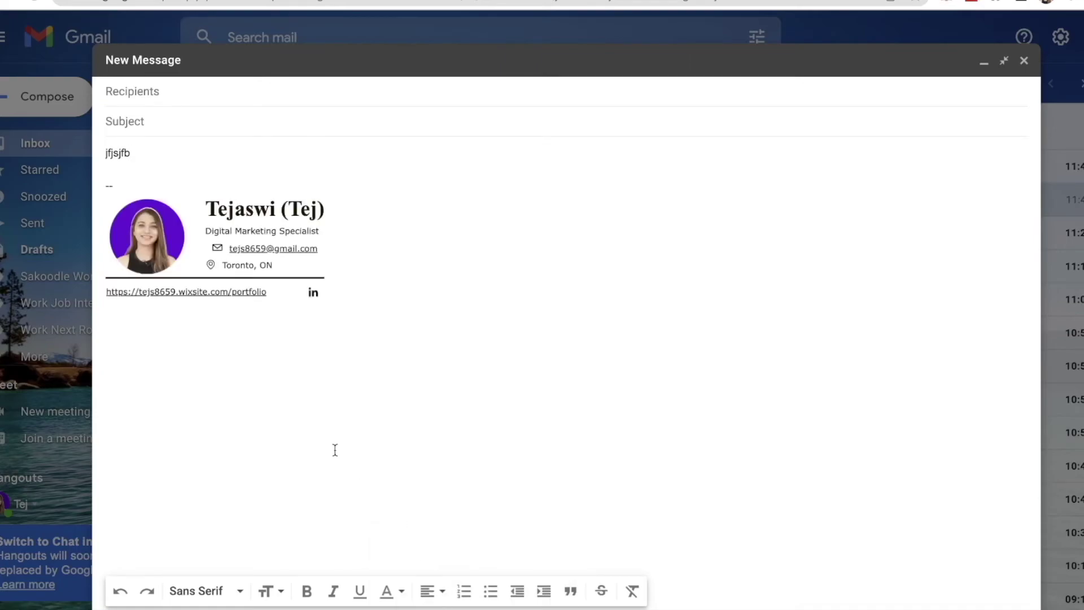